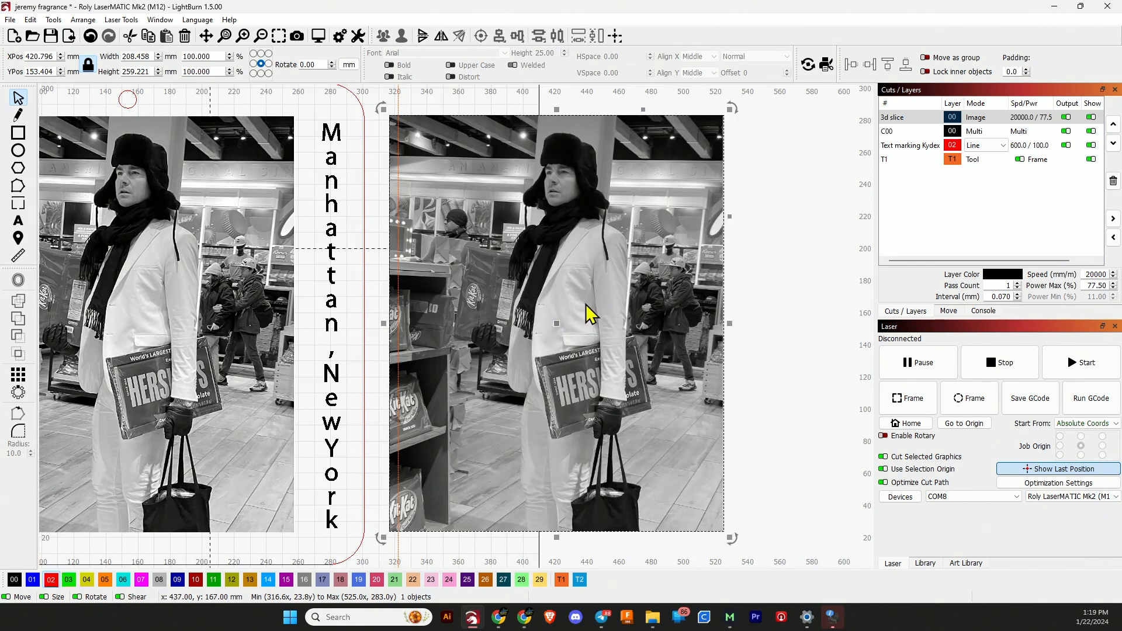
Open Adjust Image for the photo and set Enhance Radius to 5 and Enhance Amount to 100
{"action": "right_click", "coordinate": [591, 365]}
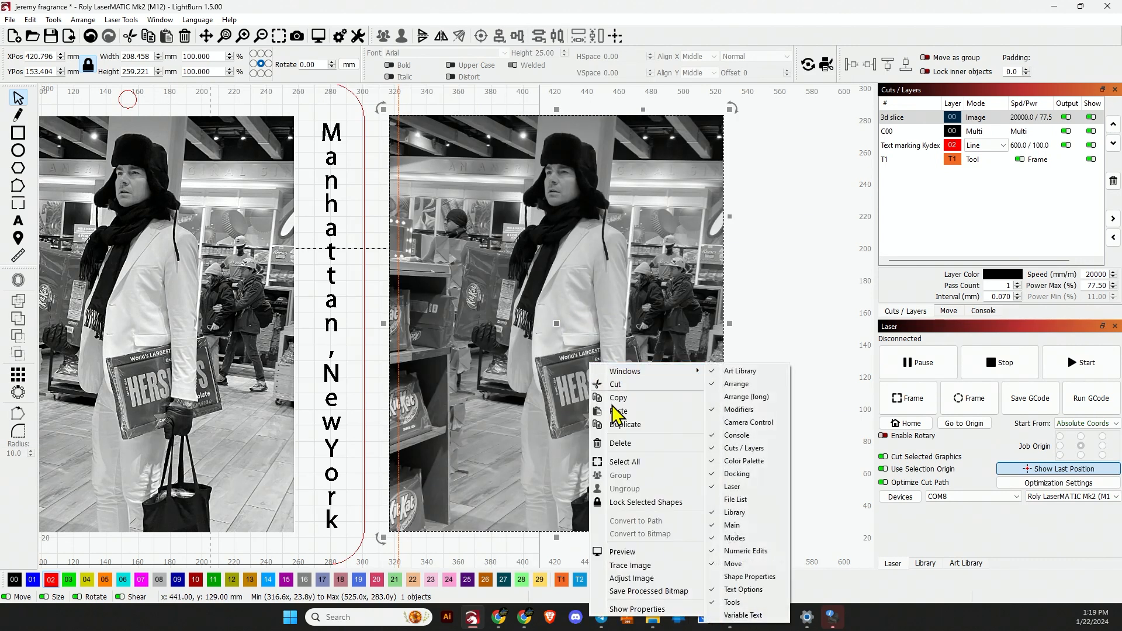
{"action": "left_click", "coordinate": [634, 578]}
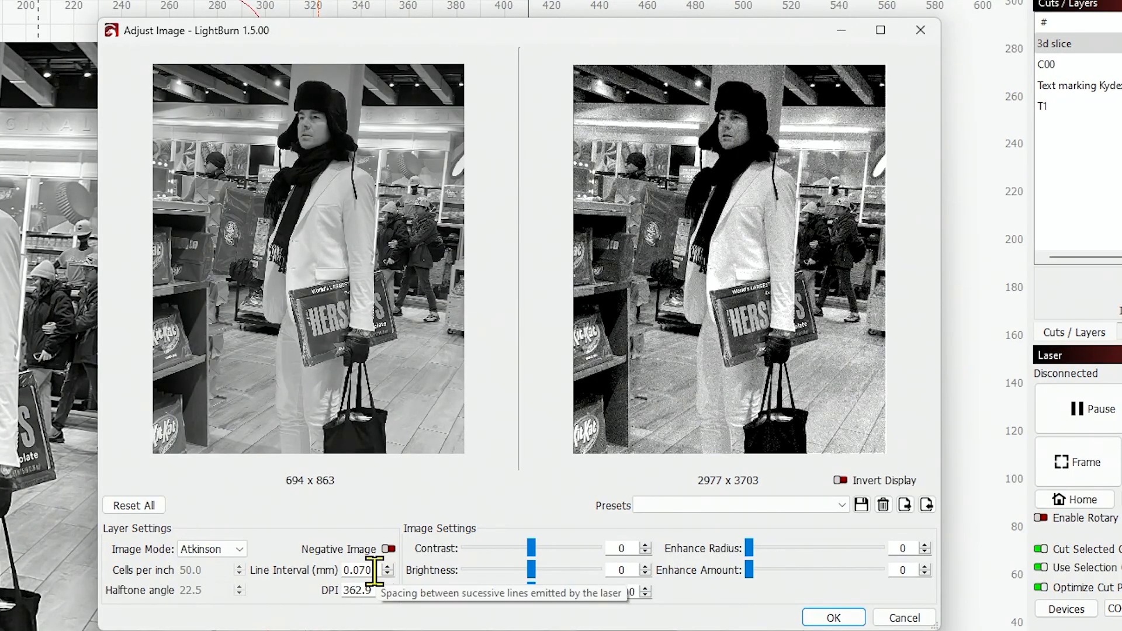
{"action": "left_click_drag", "start_coordinate": [377, 570], "coordinate": [325, 571]}
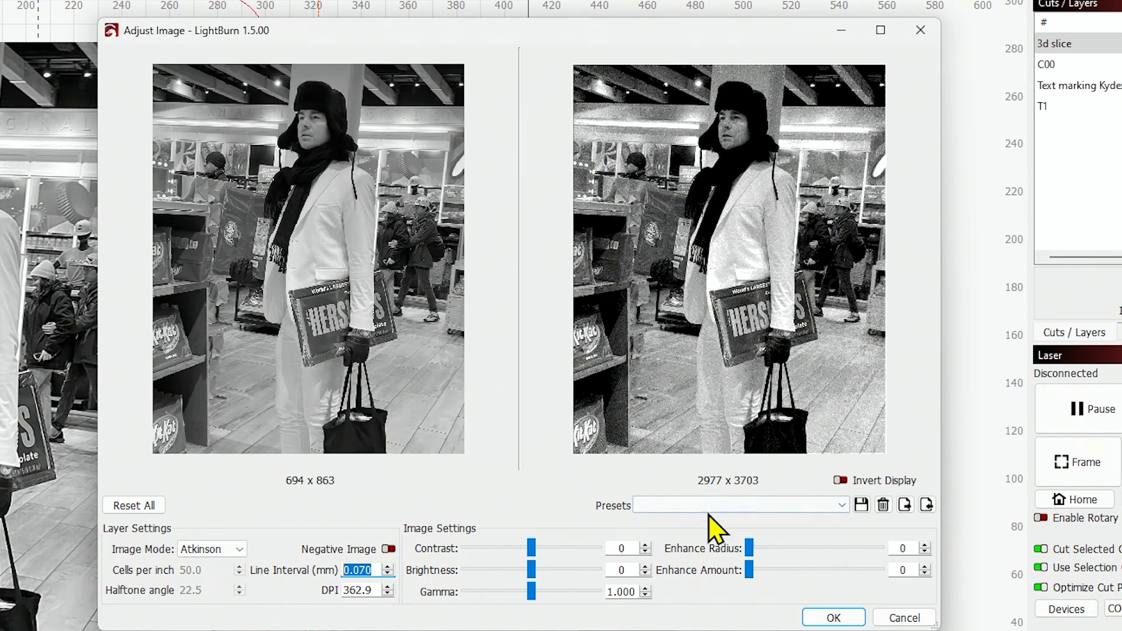
{"action": "double_click", "coordinate": [912, 548]}
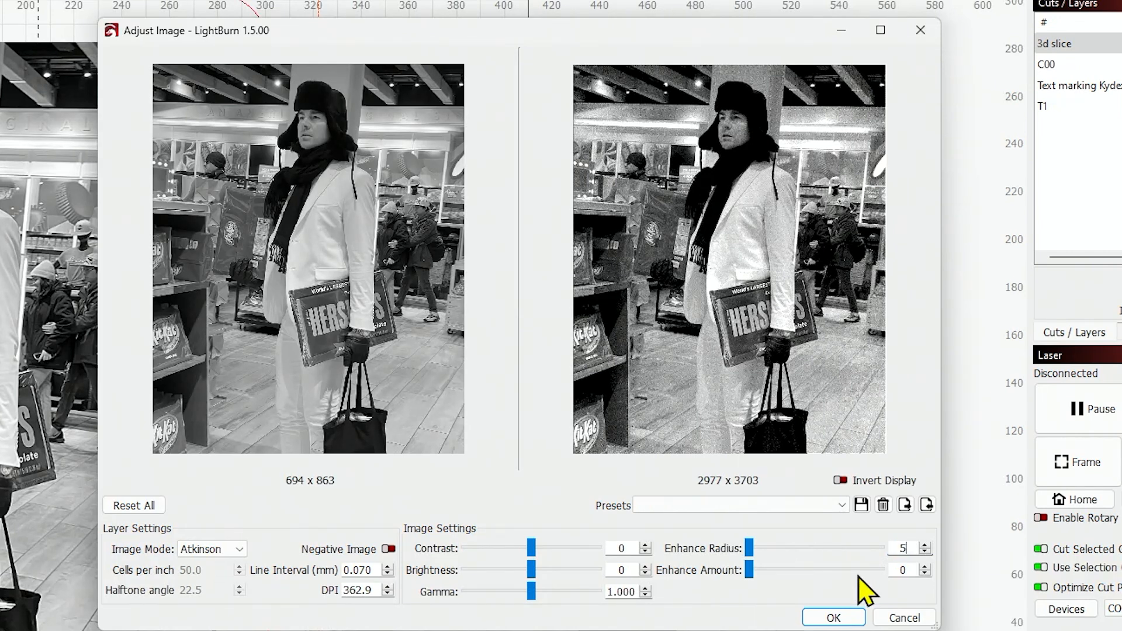
{"action": "type", "text": "5"}
{"action": "key", "text": "Tab"}
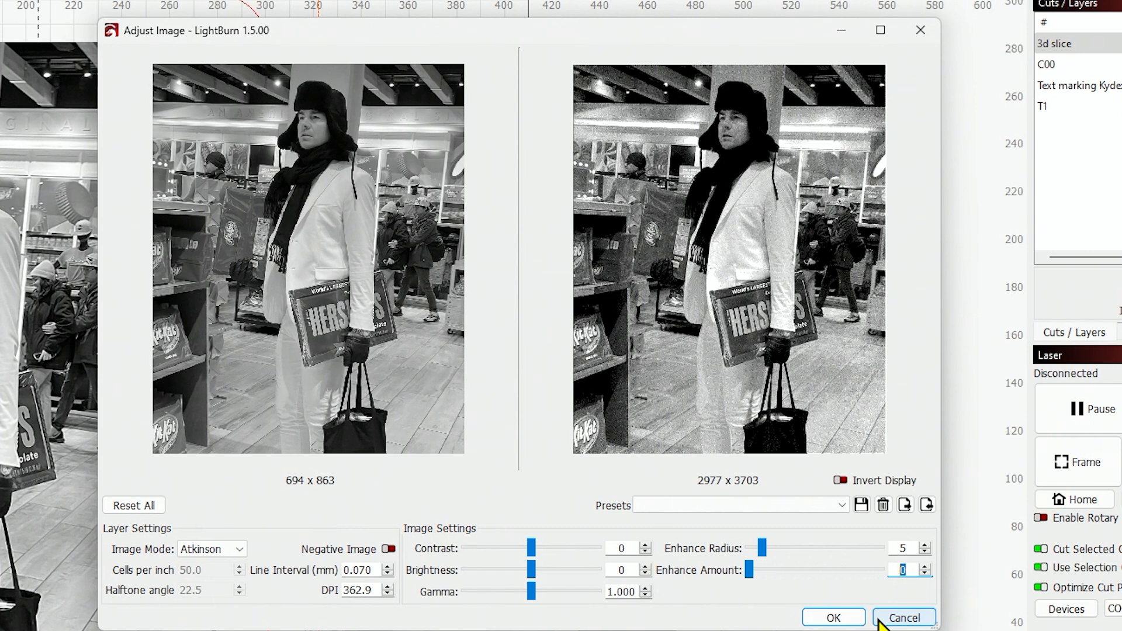
{"action": "type", "text": "5"}
{"action": "key", "text": "BackSpace"}
{"action": "type", "text": "100"}
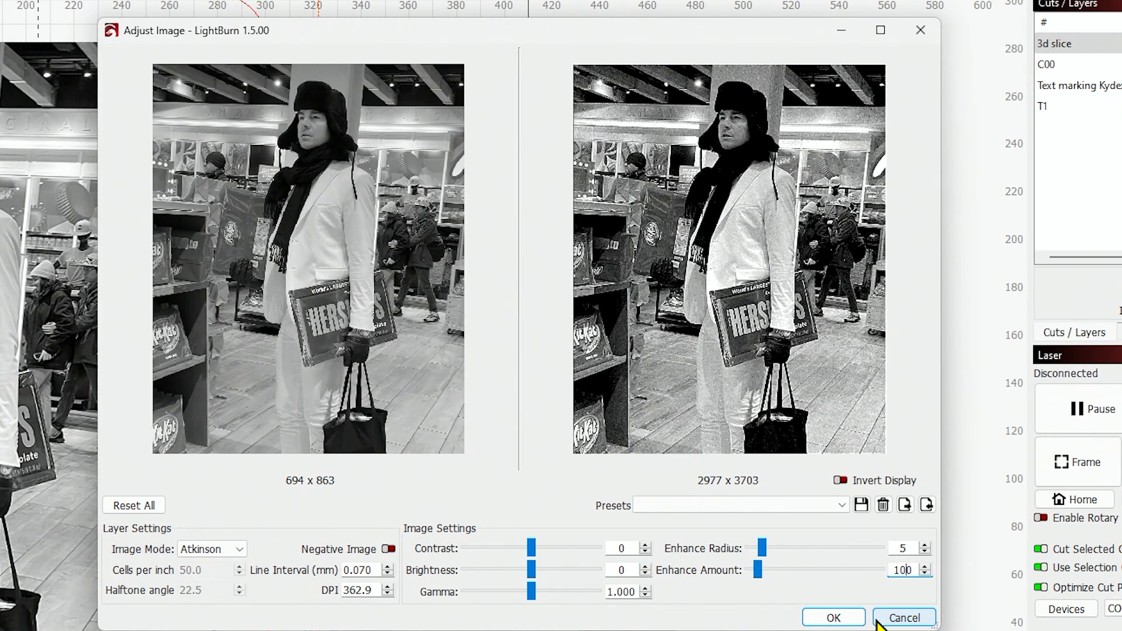
{"action": "key", "text": "Tab"}
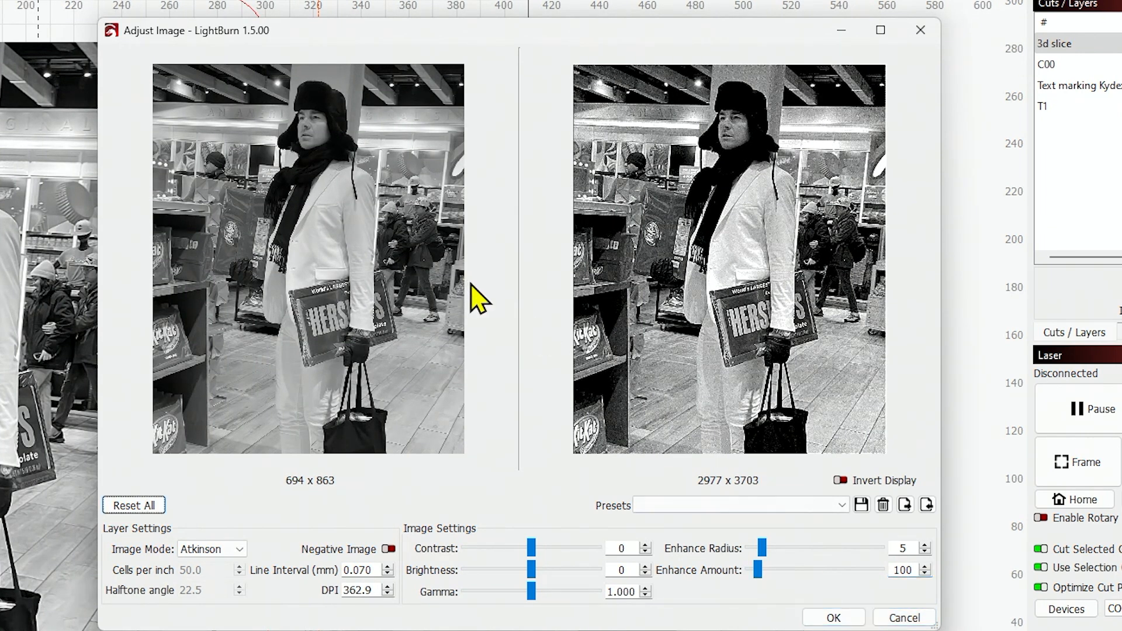
Set Enhance Radius to 0 and close the Adjust Image dialog
{"action": "scroll", "coordinate": [471, 296], "scroll_direction": "up", "scroll_amount": 2}
{"action": "scroll", "coordinate": [401, 304], "scroll_direction": "down", "scroll_amount": 2}
{"action": "scroll", "coordinate": [403, 296], "scroll_direction": "up", "scroll_amount": 2}
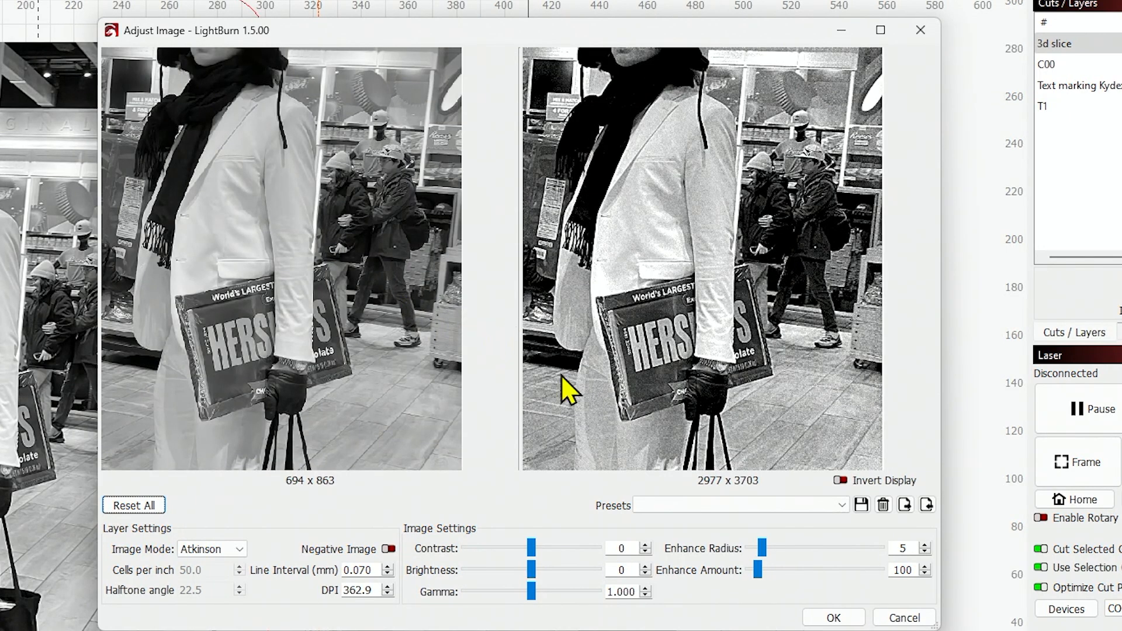
{"action": "double_click", "coordinate": [905, 548]}
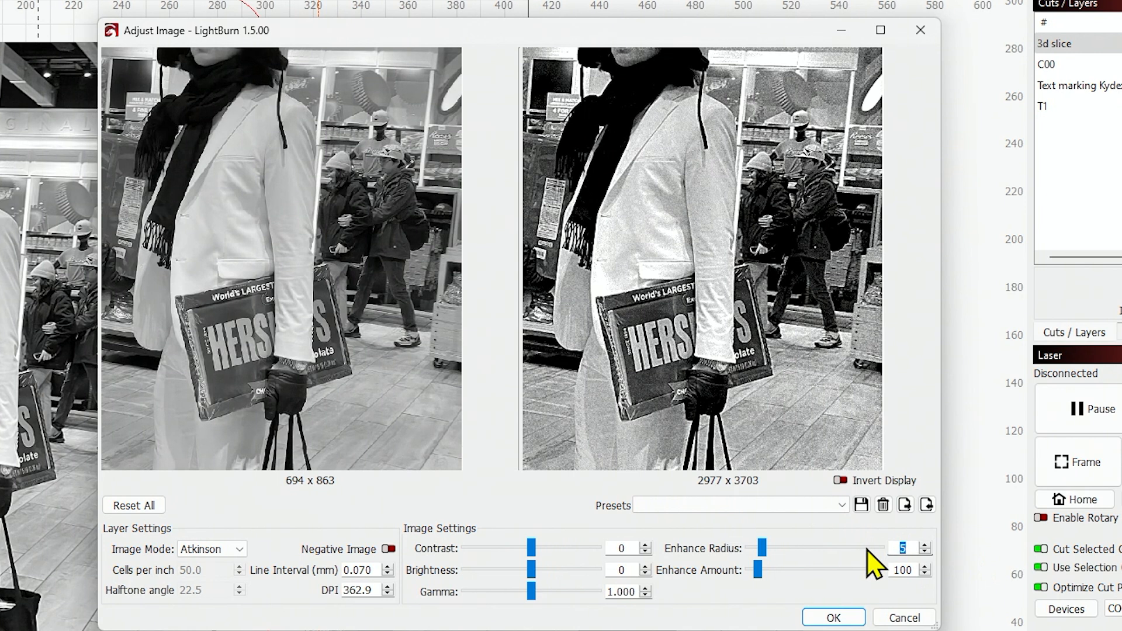
{"action": "type", "text": "0"}
{"action": "key", "text": "Return"}
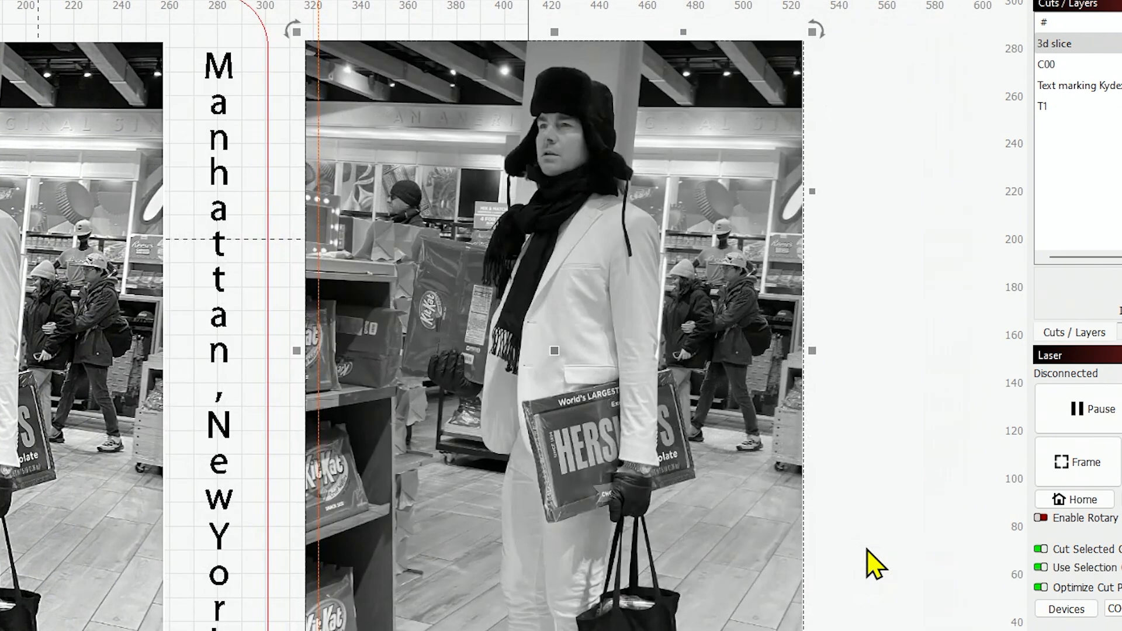
Reopen Adjust Image for the photo and set Enhance Radius to 5 and Enhance Amount to 50
{"action": "right_click", "coordinate": [558, 440]}
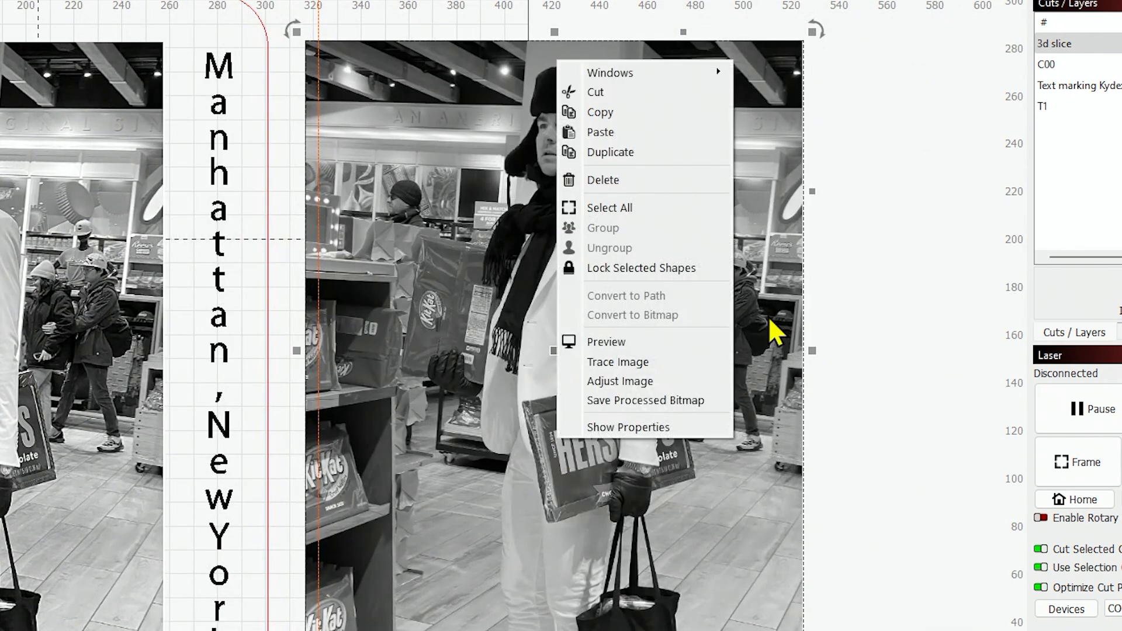
{"action": "left_click", "coordinate": [645, 381]}
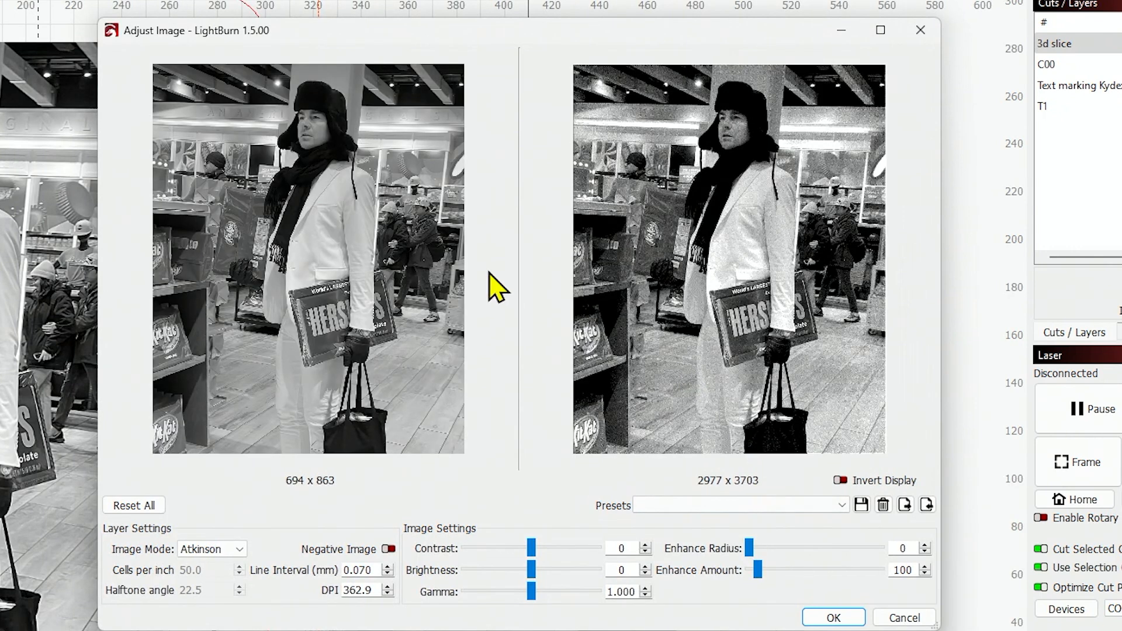
{"action": "scroll", "coordinate": [493, 283], "scroll_direction": "up", "scroll_amount": 3}
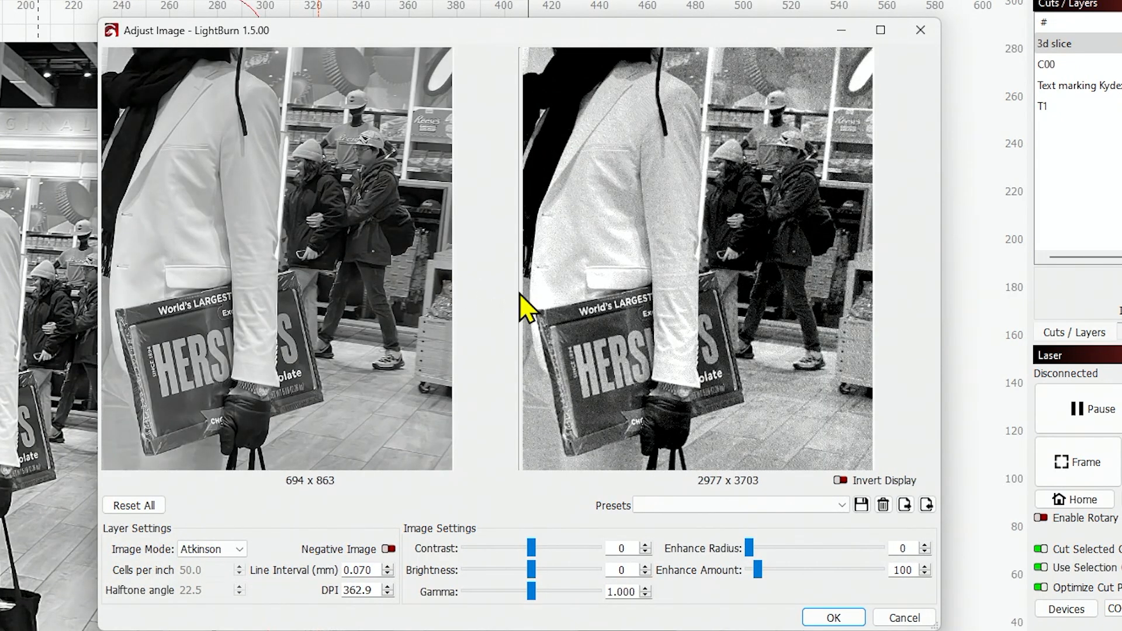
{"action": "double_click", "coordinate": [905, 570]}
{"action": "type", "text": "0"}
{"action": "key", "text": "Tab"}
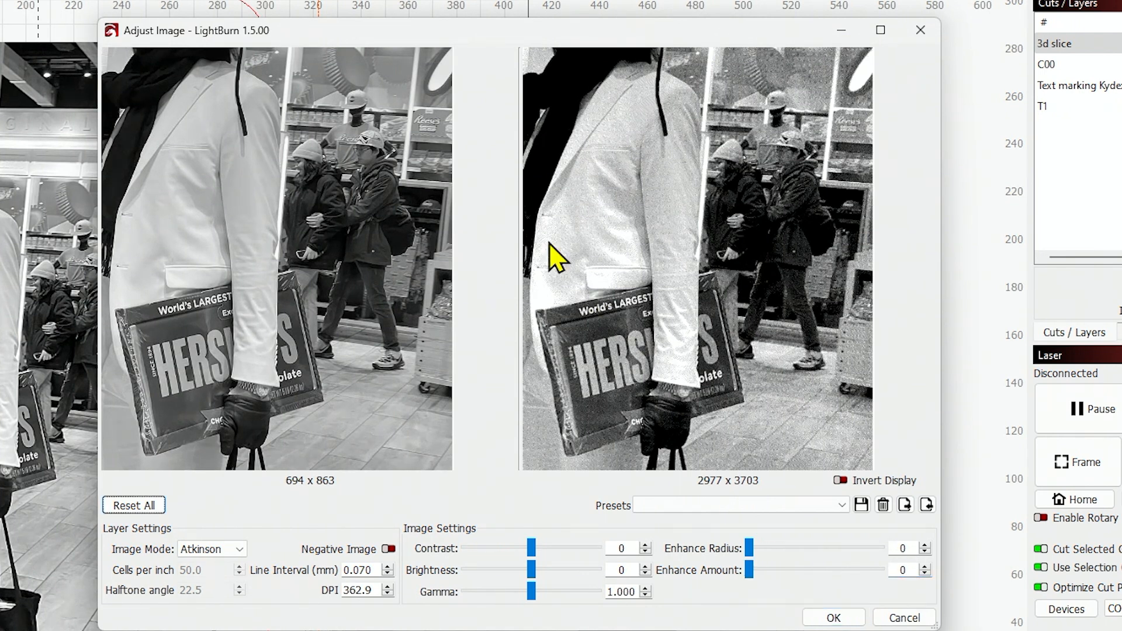
{"action": "double_click", "coordinate": [905, 570]}
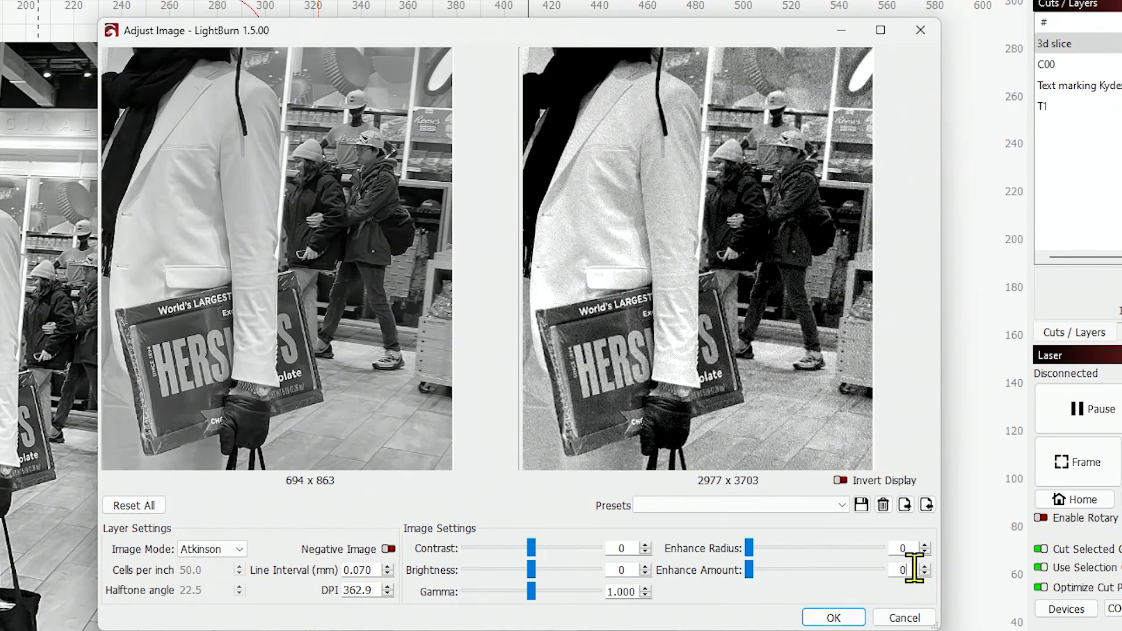
{"action": "type", "text": "100"}
{"action": "key", "text": "shift+Tab"}
{"action": "key", "text": "Tab"}
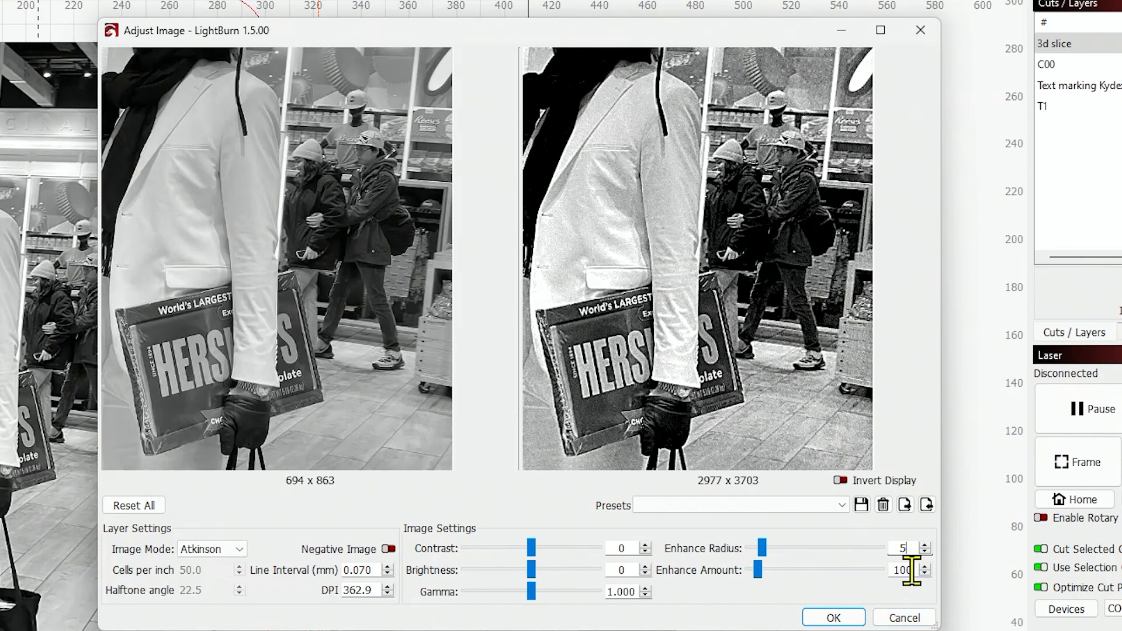
{"action": "left_click_drag", "start_coordinate": [911, 569], "coordinate": [889, 573]}
{"action": "key", "text": "Tab"}
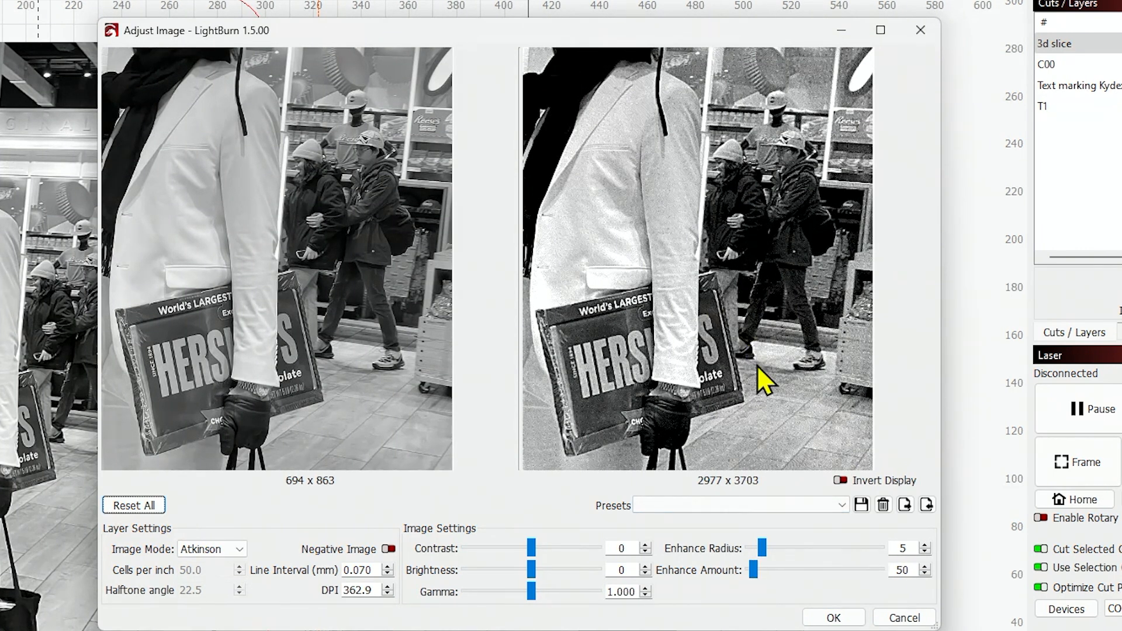
Set the photo's Gamma to 0.900, Brightness to -2 and Contrast to 5
{"action": "scroll", "coordinate": [744, 337], "scroll_direction": "down", "scroll_amount": 1}
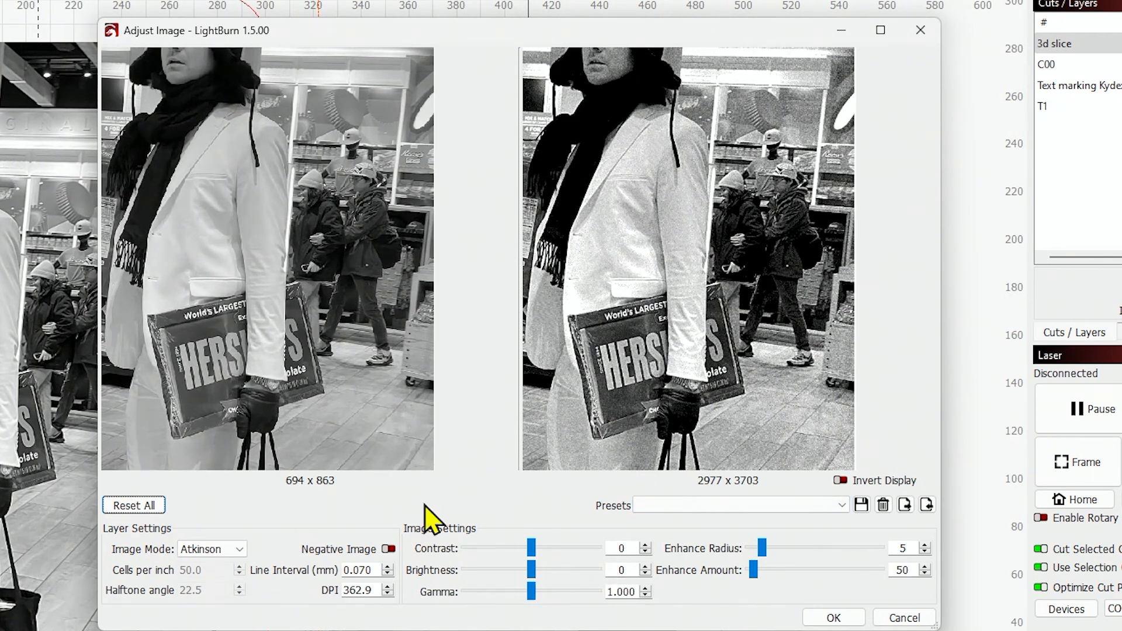
{"action": "scroll", "coordinate": [408, 398], "scroll_direction": "up", "scroll_amount": 1}
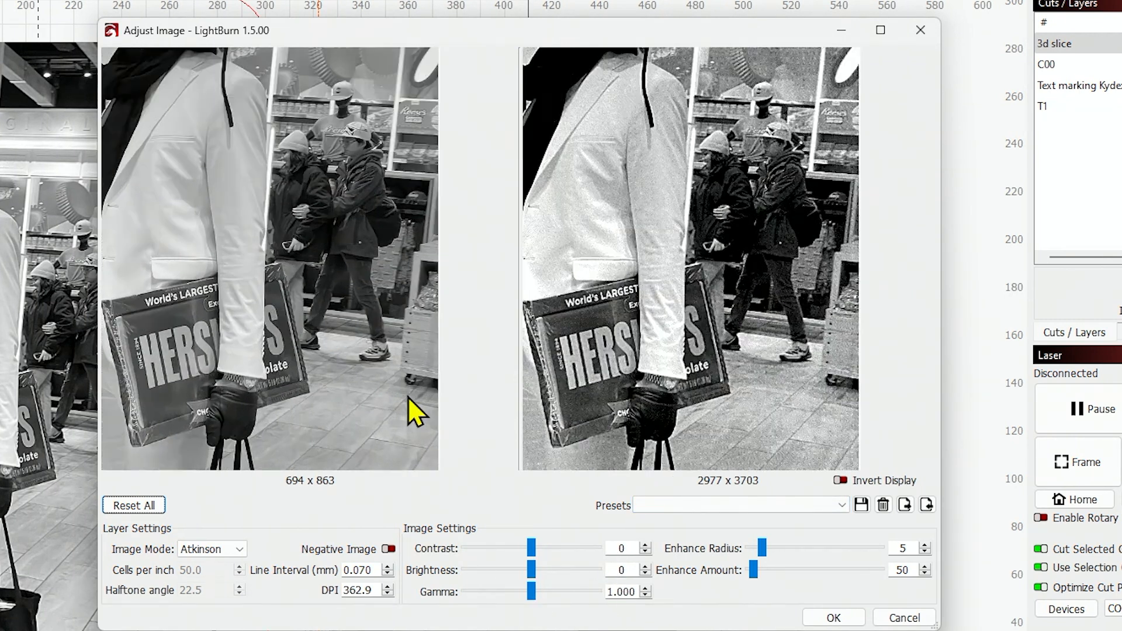
{"action": "left_click", "coordinate": [645, 595]}
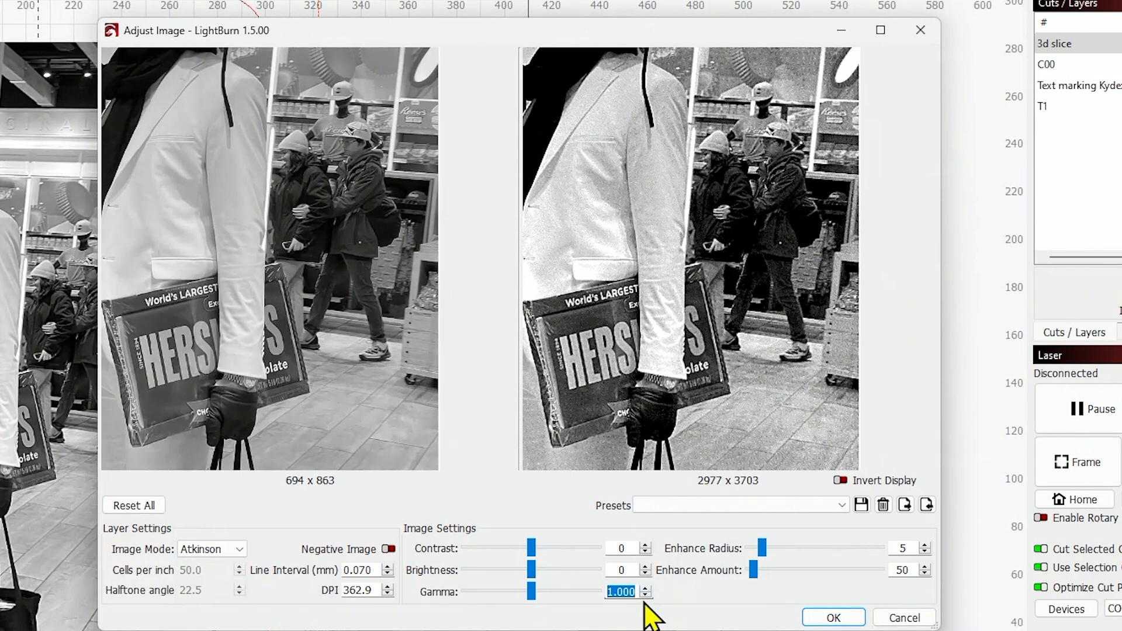
{"action": "left_click", "coordinate": [646, 596]}
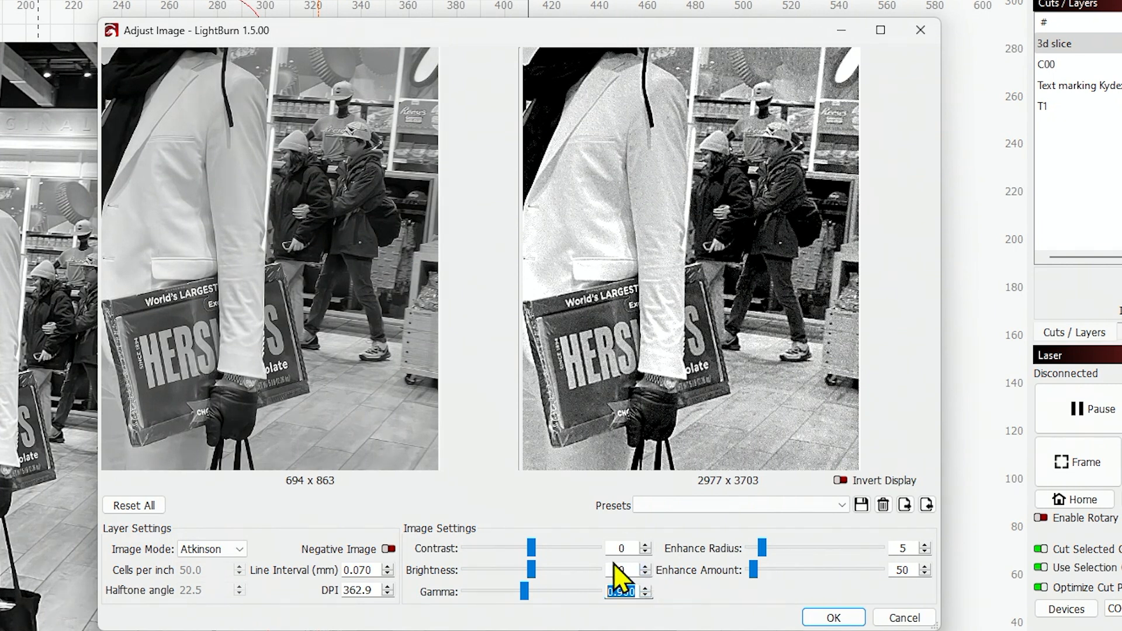
{"action": "left_click", "coordinate": [645, 574]}
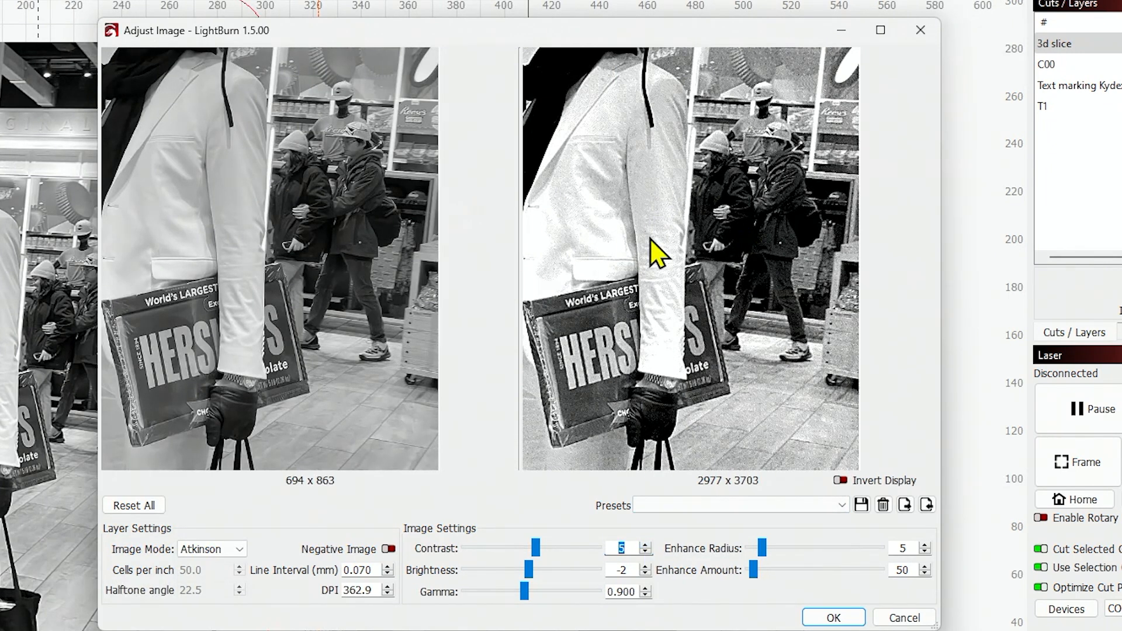
Zoom and pan the previews to compare the original and processed photo
{"action": "scroll", "coordinate": [608, 390], "scroll_direction": "down", "scroll_amount": 3}
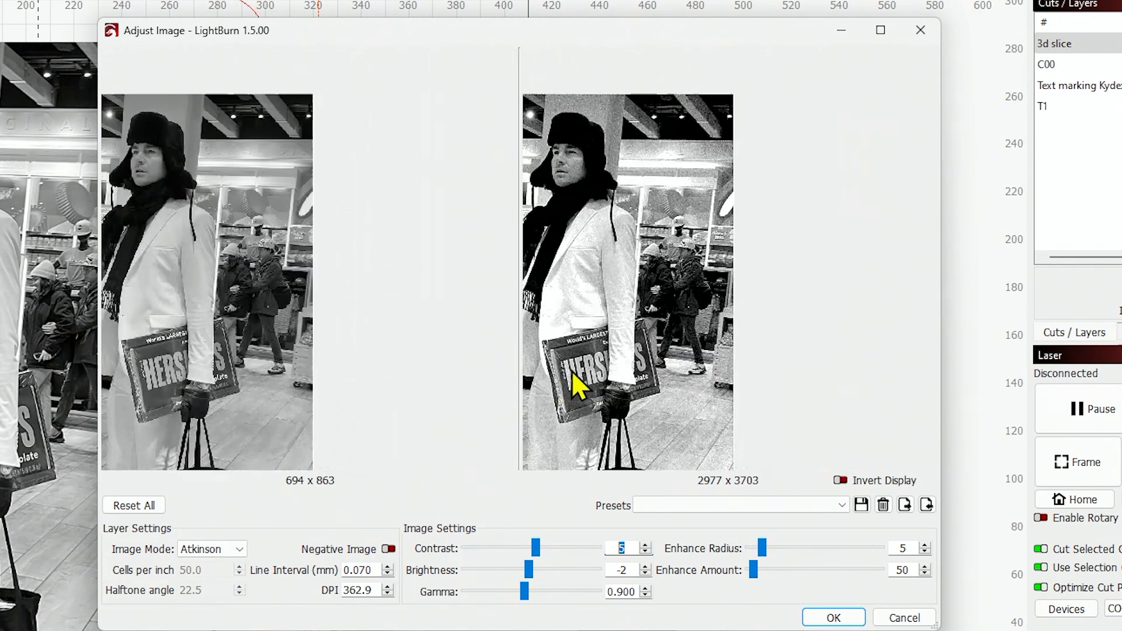
{"action": "scroll", "coordinate": [591, 363], "scroll_direction": "up", "scroll_amount": 4}
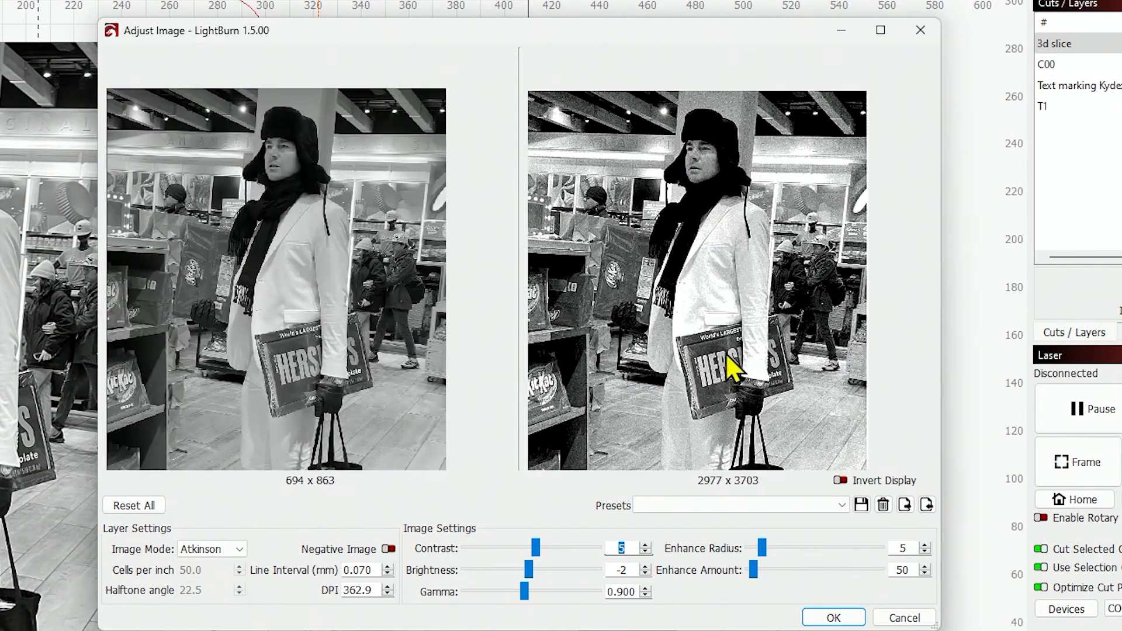
{"action": "left_click_drag", "start_coordinate": [725, 353], "coordinate": [753, 317]}
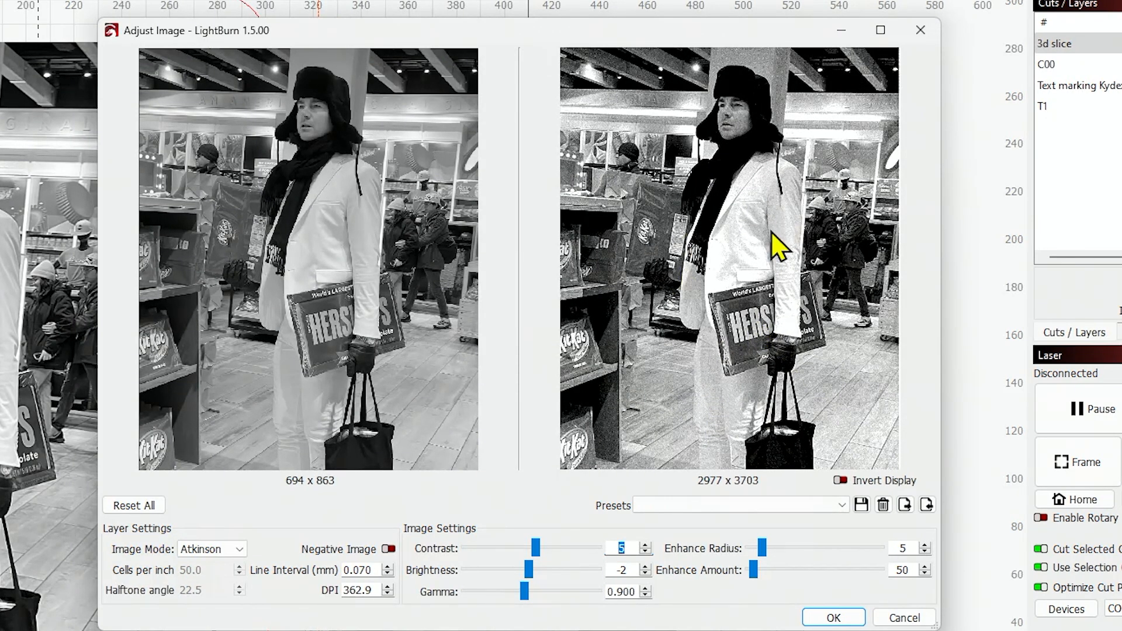
{"action": "scroll", "coordinate": [766, 221], "scroll_direction": "up", "scroll_amount": 2}
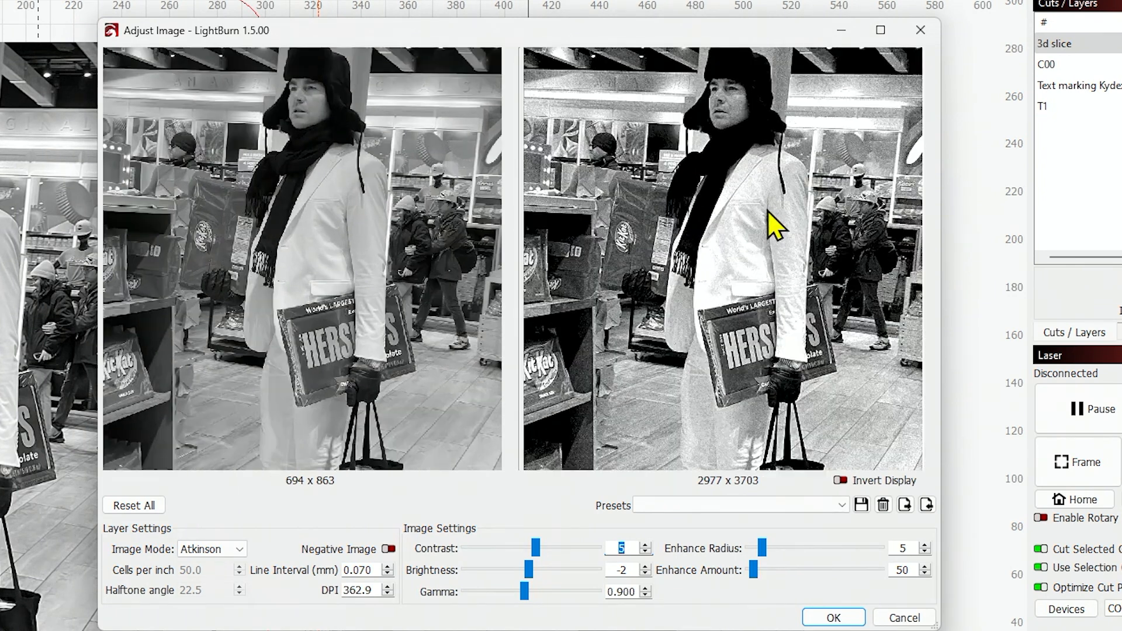
{"action": "scroll", "coordinate": [763, 221], "scroll_direction": "down", "scroll_amount": 3}
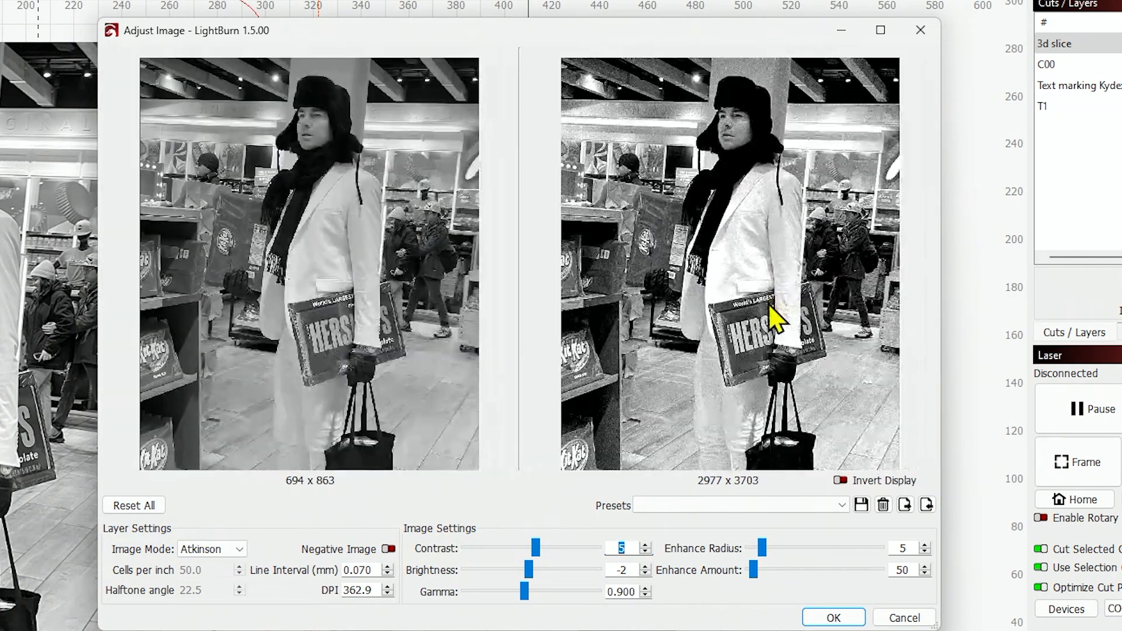
{"action": "scroll", "coordinate": [742, 312], "scroll_direction": "up", "scroll_amount": 2}
{"action": "scroll", "coordinate": [744, 310], "scroll_direction": "down", "scroll_amount": 3}
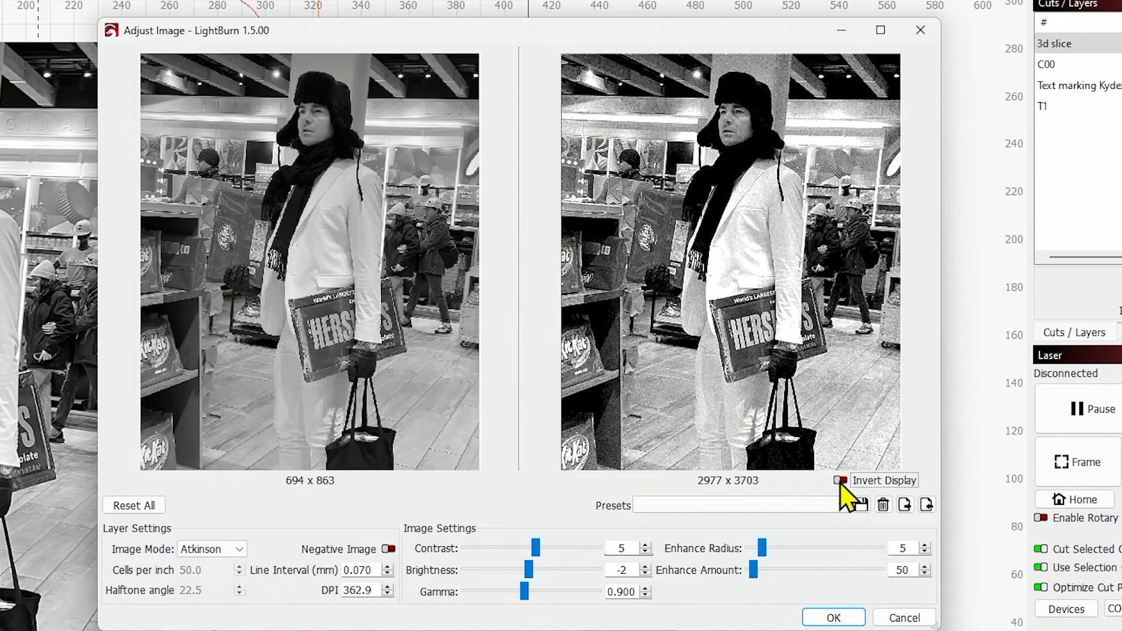
Toggle the inverted preview display on and off, and apply the image adjustments
{"action": "left_click", "coordinate": [841, 481]}
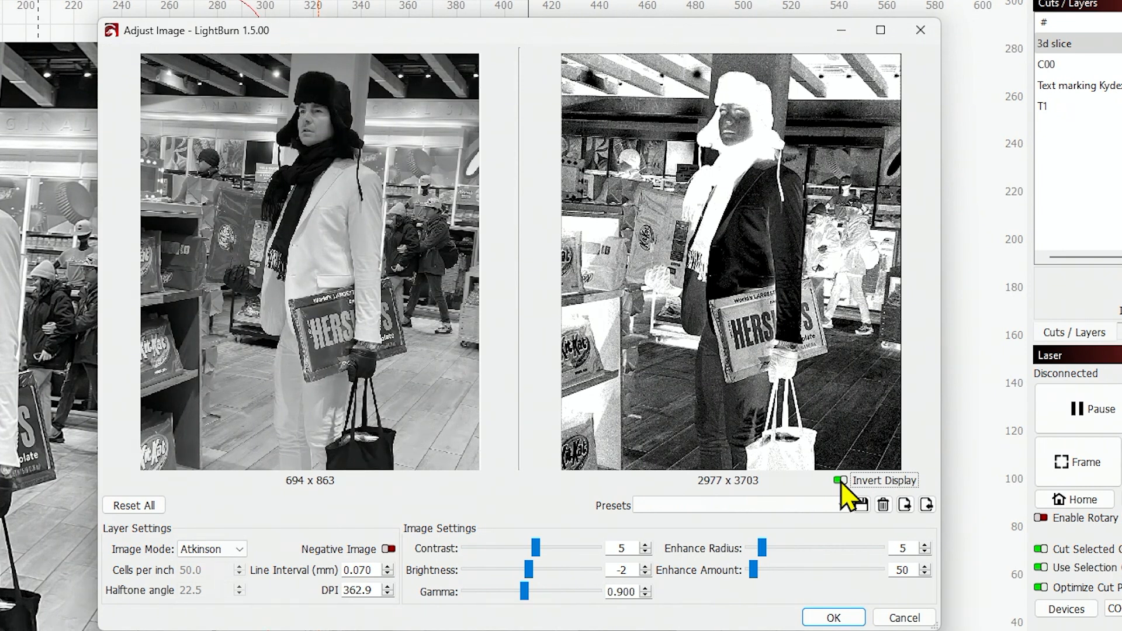
{"action": "left_click", "coordinate": [841, 481]}
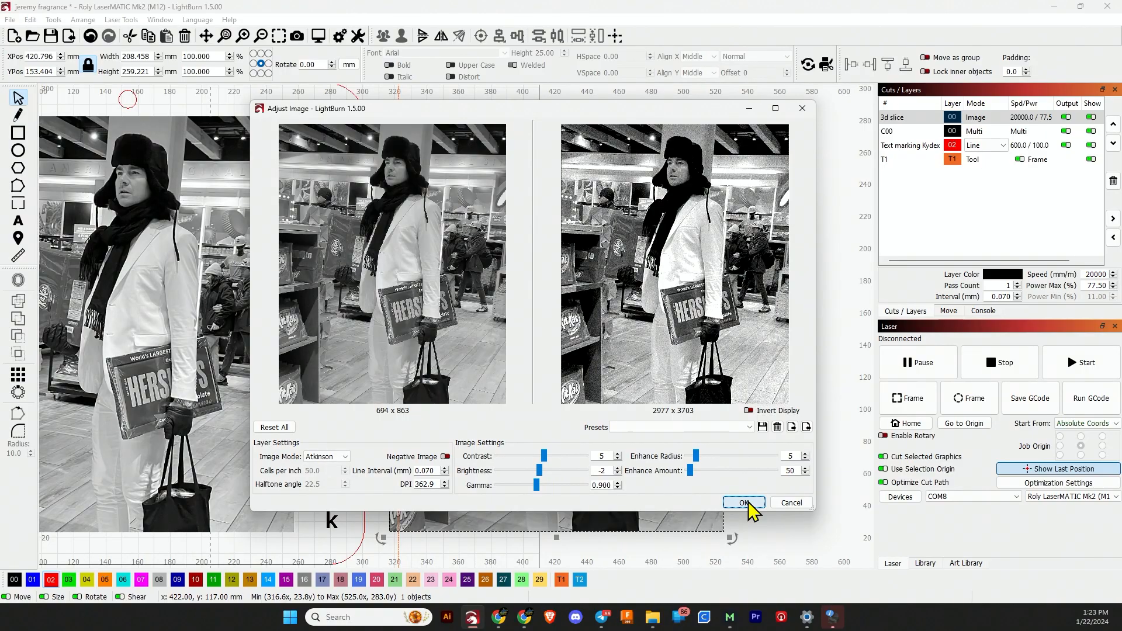
{"action": "left_click", "coordinate": [842, 616]}
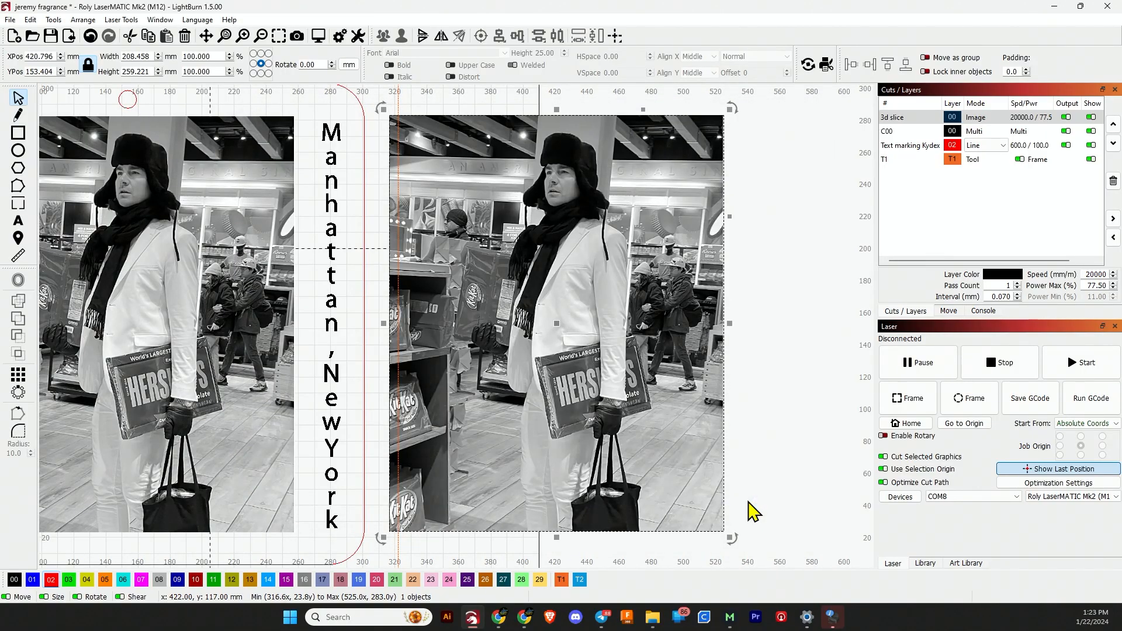